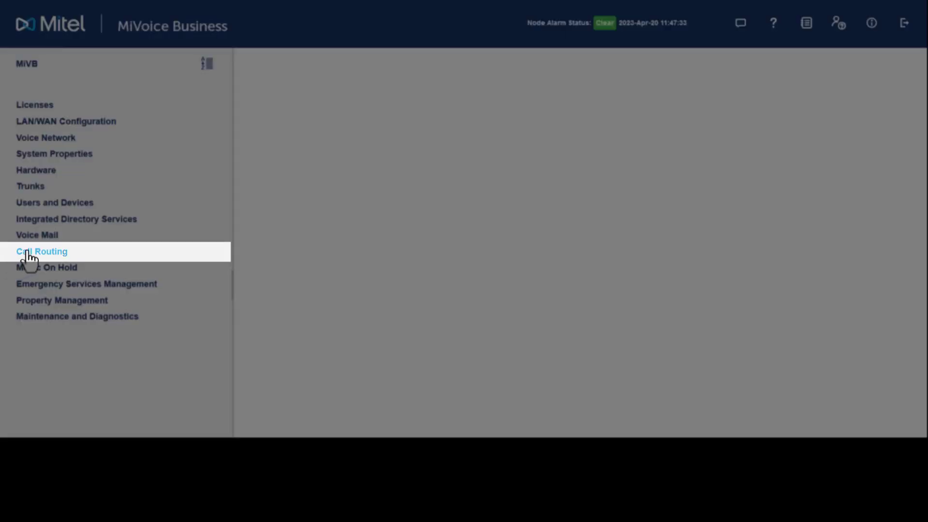
Step: Expand Call Routing and Automatic Route Selection (ARS) to list the ARS Routes and Route Plans forms
left_click(27, 253)
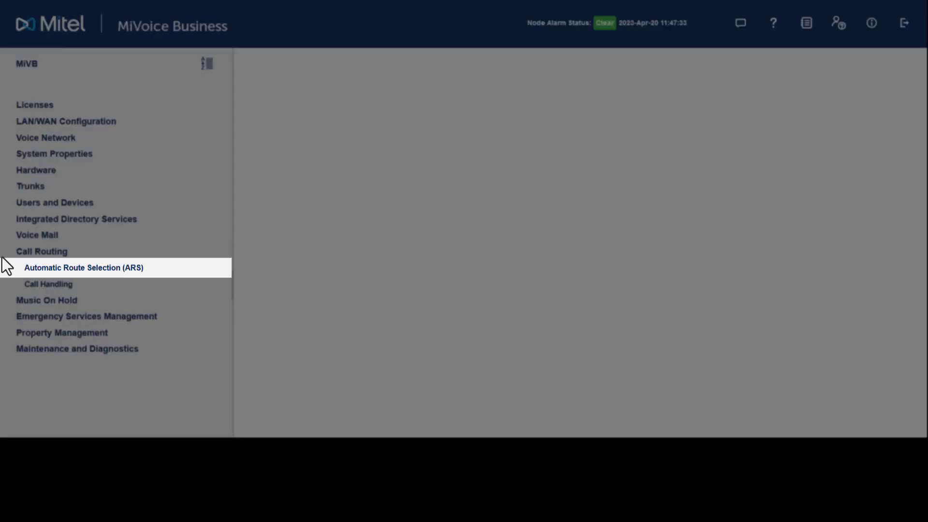
left_click(16, 271)
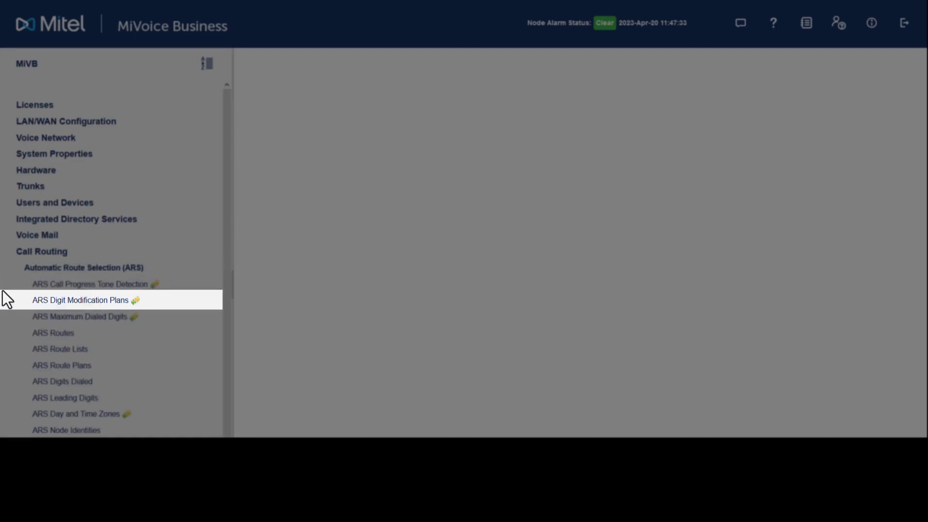
Step: Change ARS Digit Modification Plan 1 so Number of Digits to Absorb is 1, and save
left_click(45, 302)
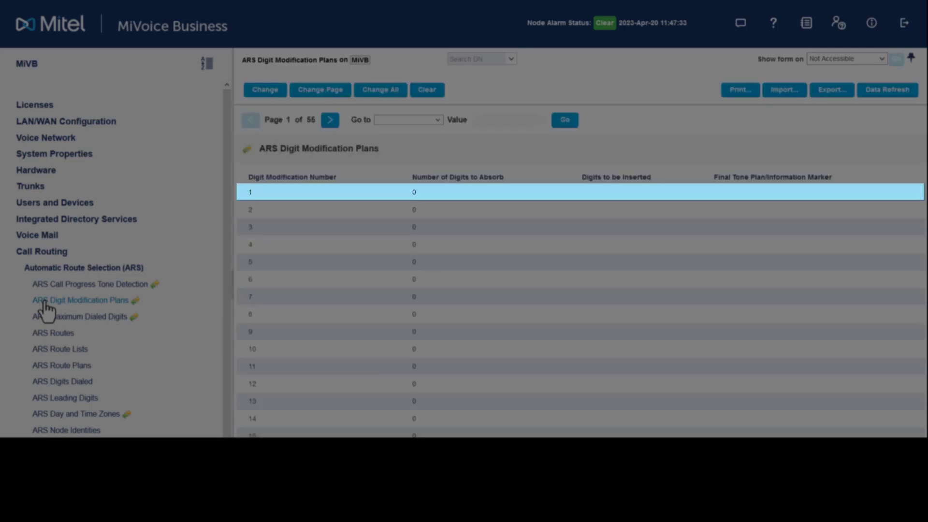
left_click(262, 92)
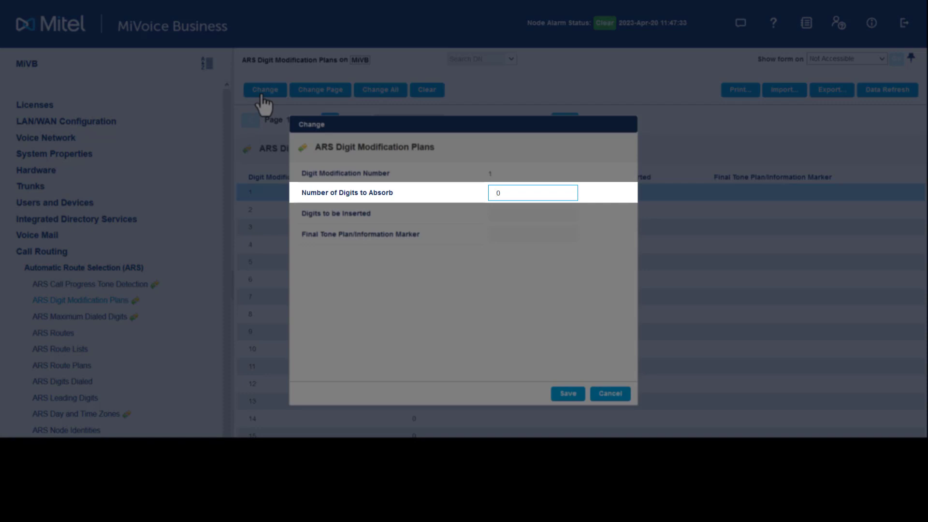
double_click(524, 192)
type("1")
left_click(570, 394)
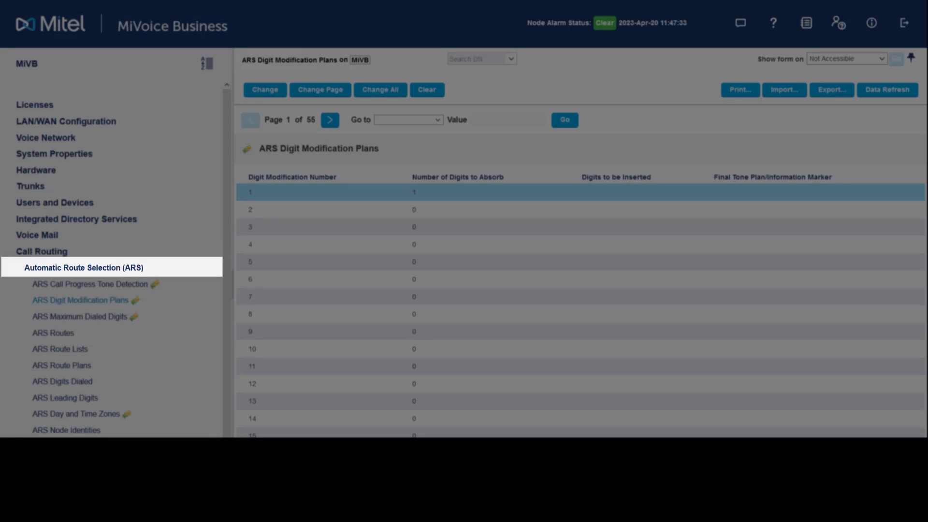
Step: Set ARS Route 1 to Routing Medium SIP Trunk with SIP Peer Profile SIP, and save
left_click(52, 334)
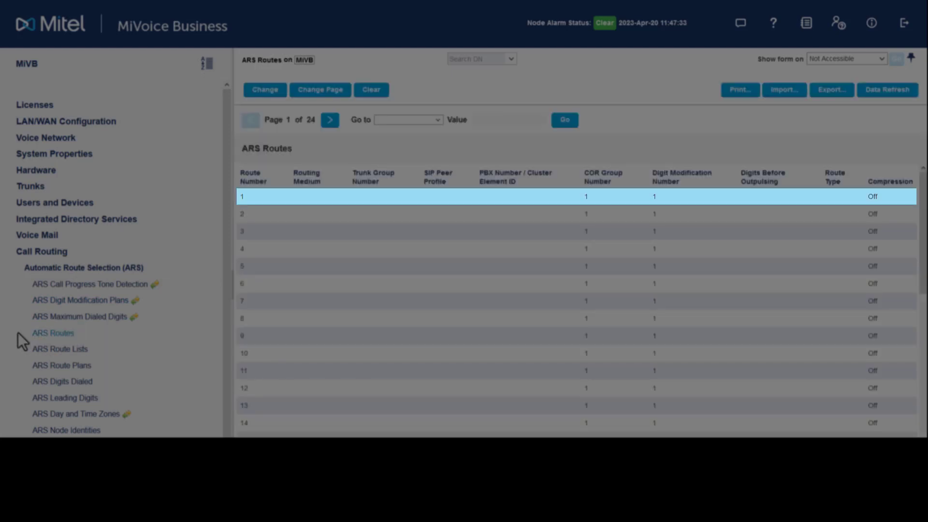
left_click(261, 91)
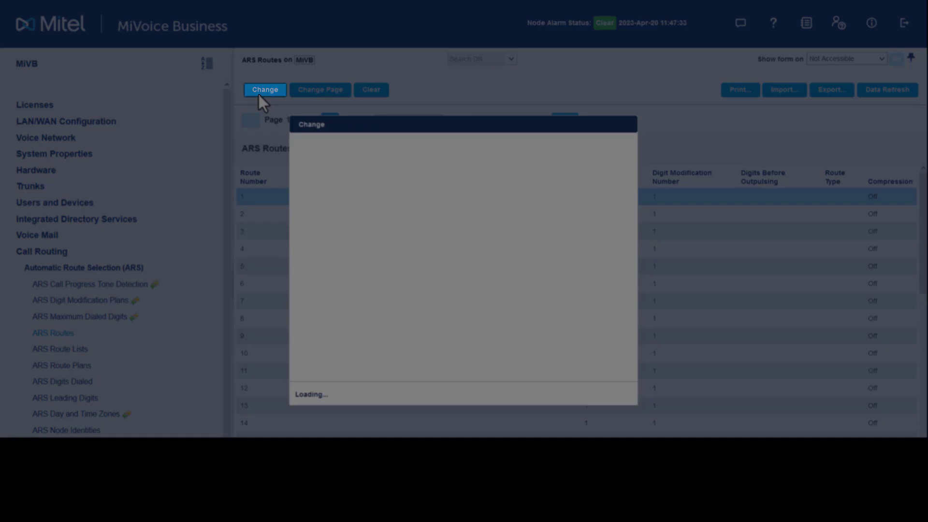
left_click(491, 194)
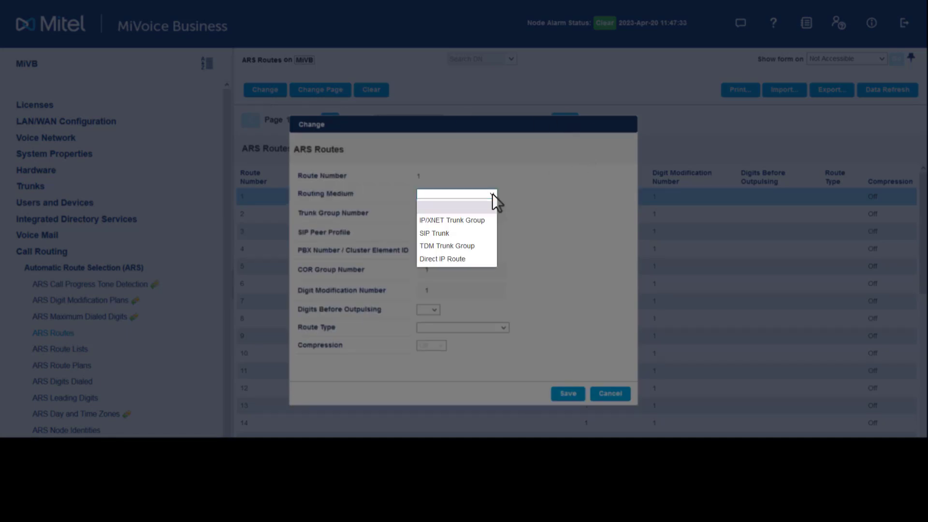
left_click(478, 230)
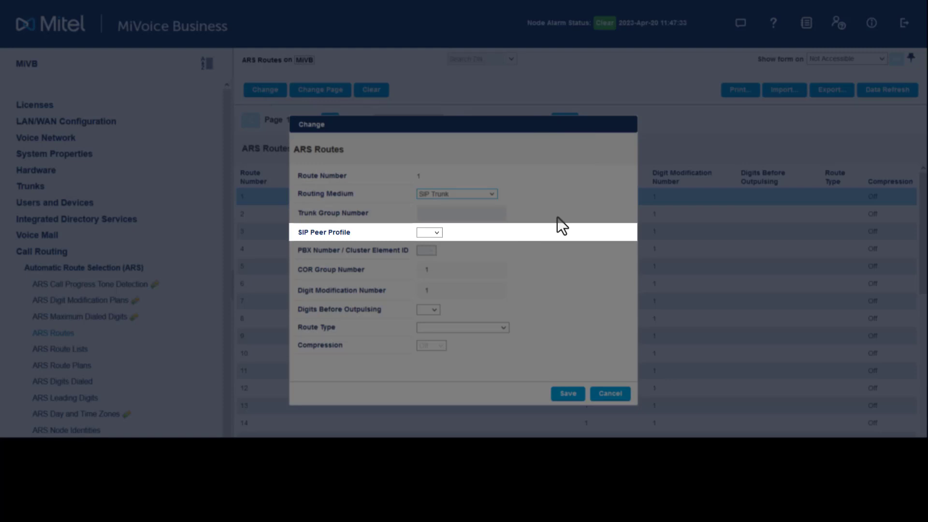
left_click(435, 232)
left_click(427, 259)
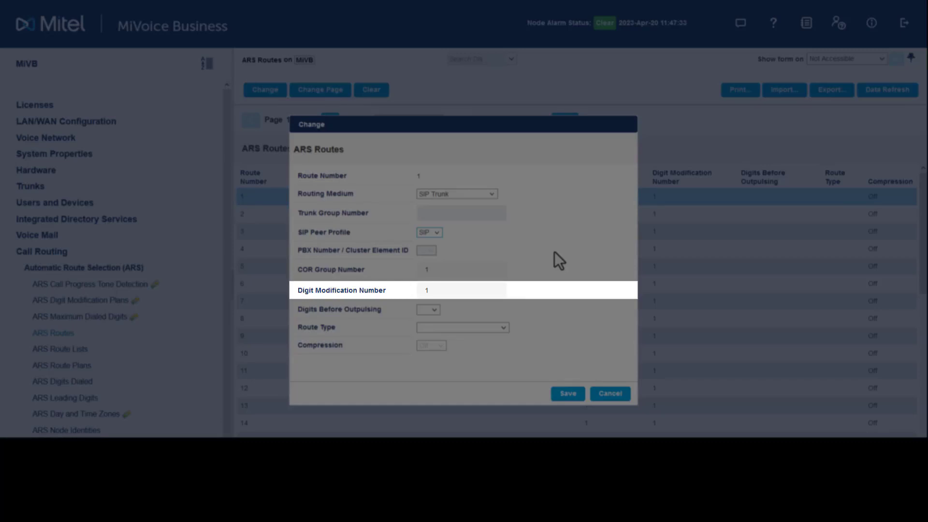
left_click(566, 394)
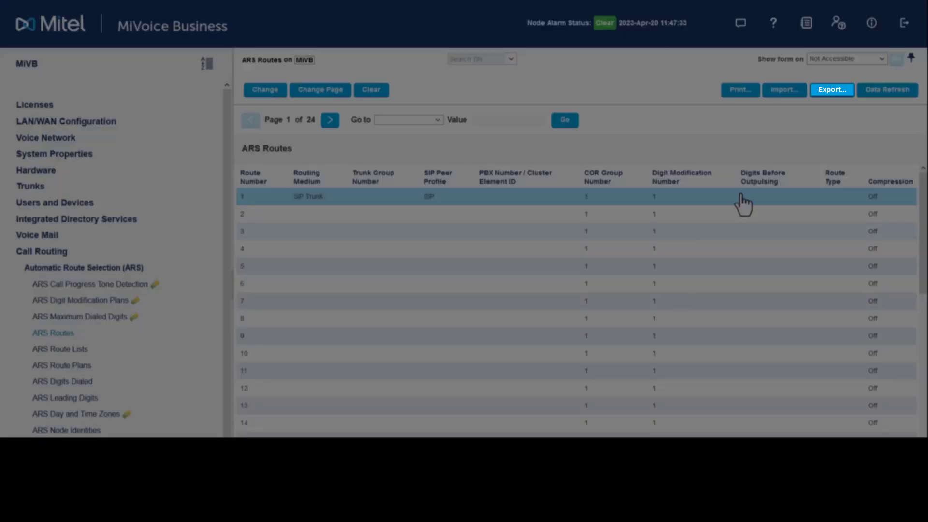
Step: Export all ARS routes as a Comma Delimited file, RouAss_MiVB_202304201207.csv, accepting the delay warning
left_click(835, 92)
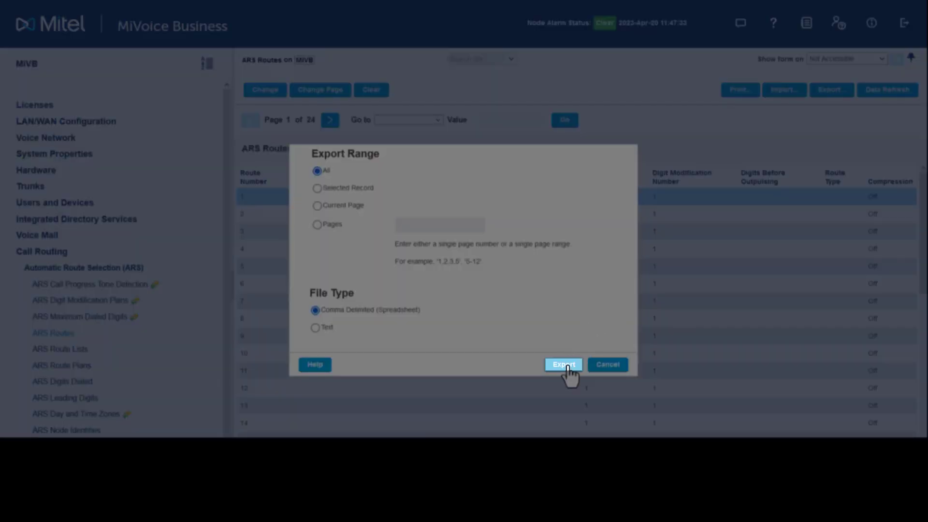
left_click(565, 366)
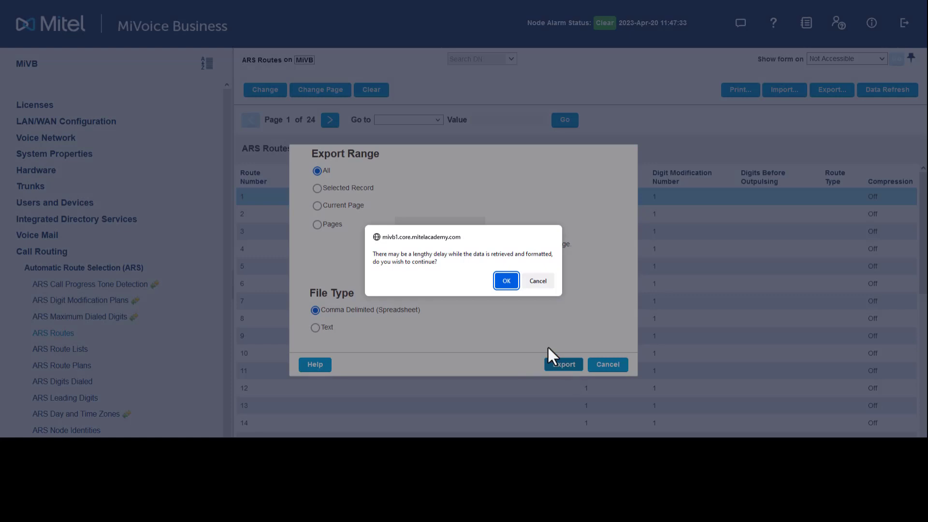
left_click(502, 282)
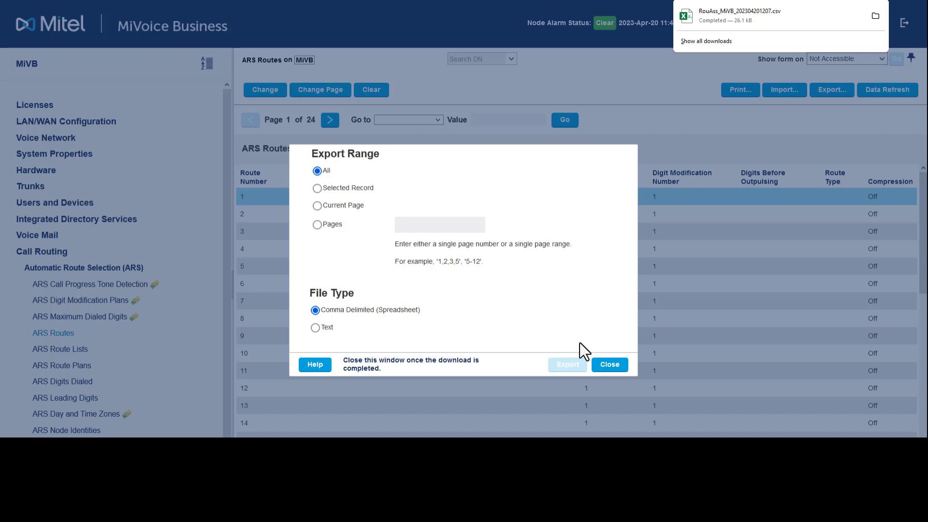
left_click(607, 365)
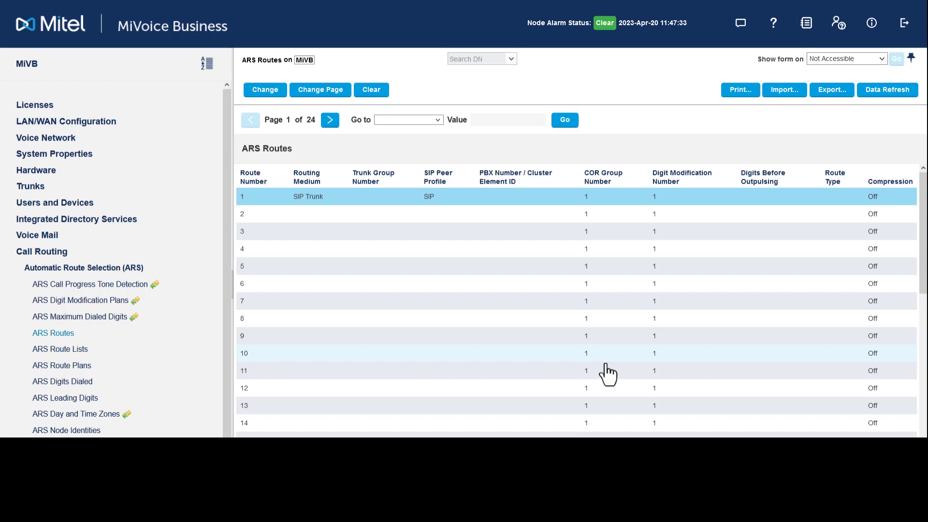
Step: Add Digits Dialed entry 9XXXXXXXXXXX with Termination Type Route and Termination Number 1
left_click(54, 382)
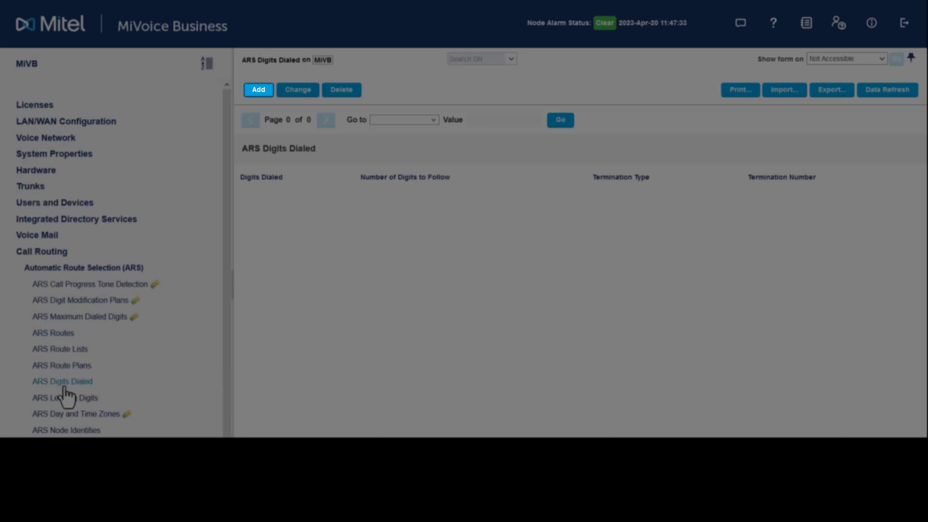
left_click(251, 93)
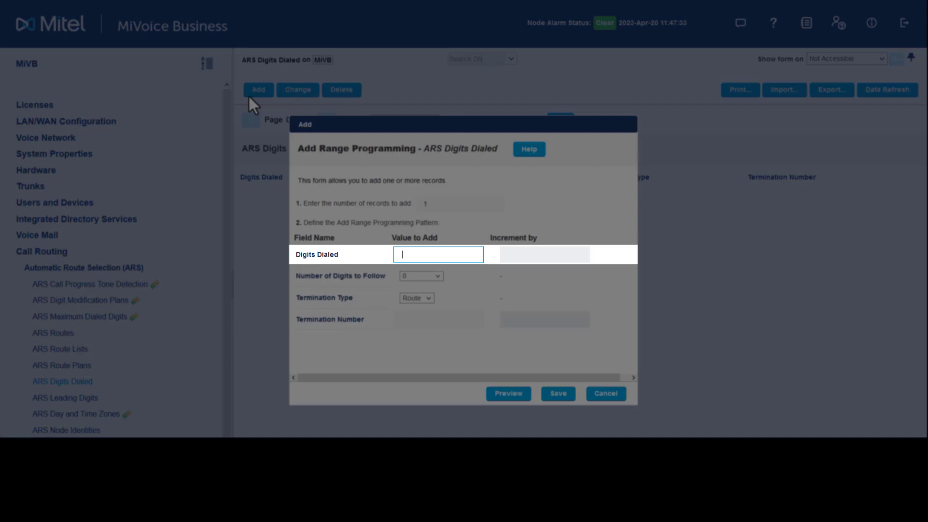
type("9XXXXXXXXXXX")
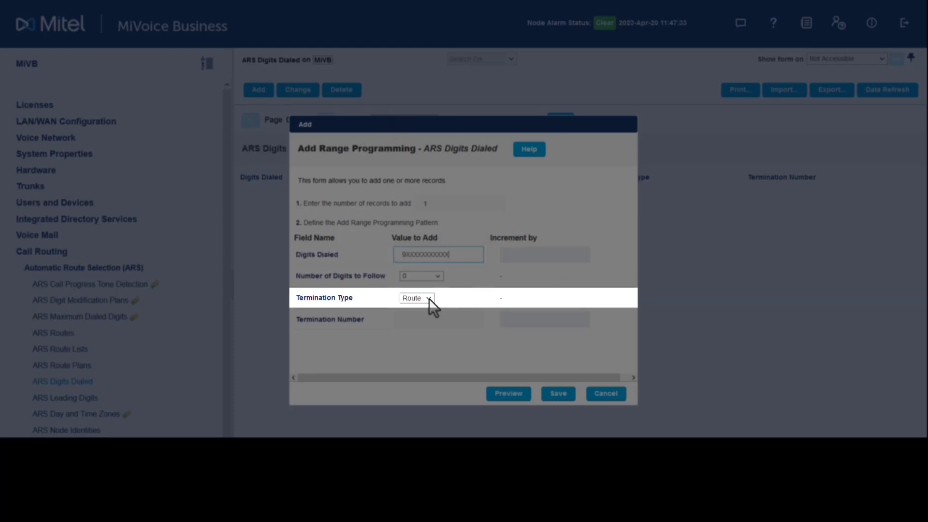
left_click(463, 319)
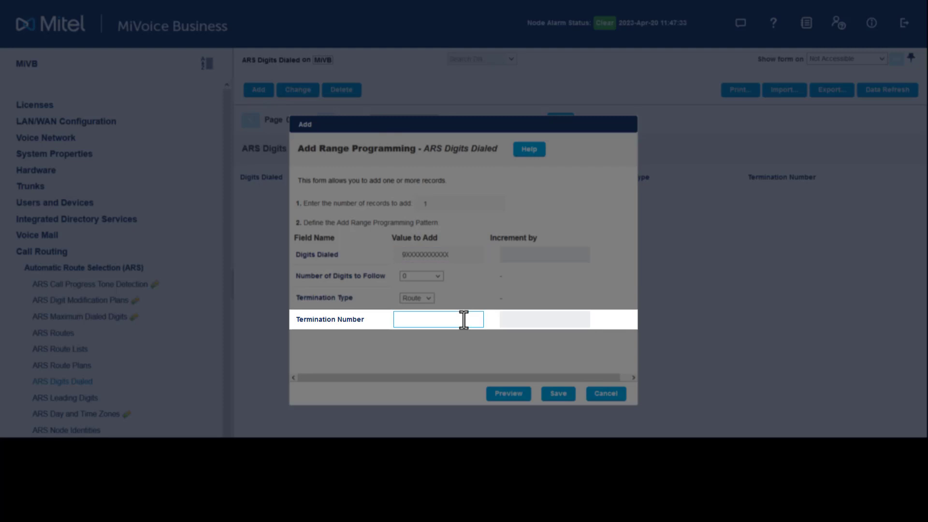
type("1")
left_click(558, 394)
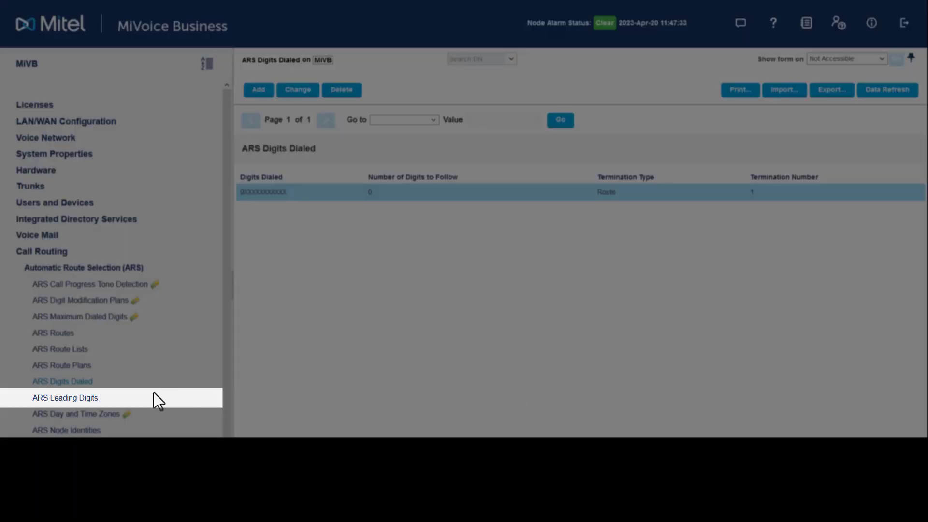
Step: Set Second Dial Tone to Yes for ARS Leading Digits 9 and save
left_click(96, 399)
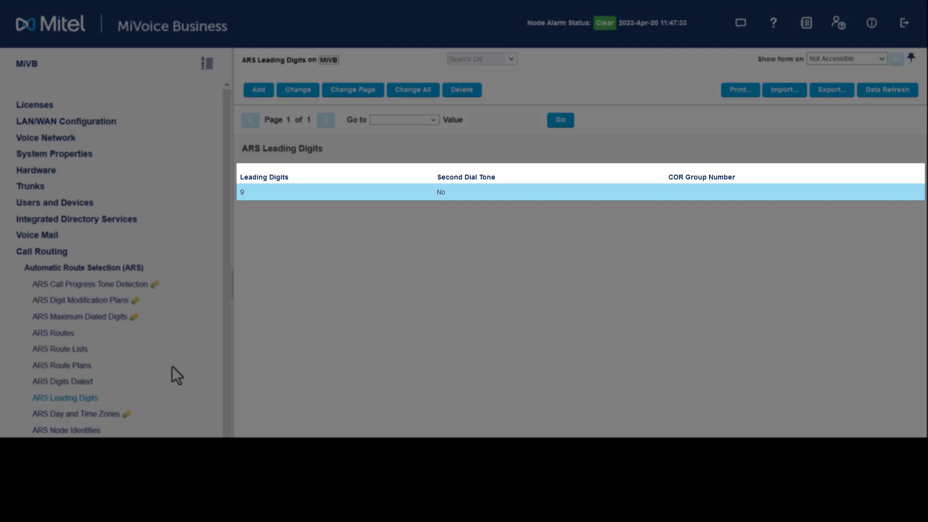
left_click(304, 93)
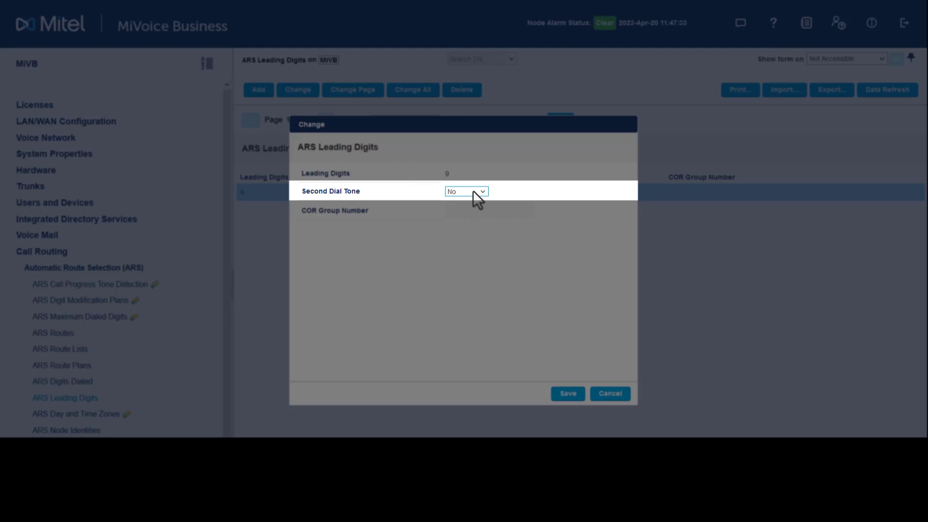
left_click(471, 192)
left_click(471, 218)
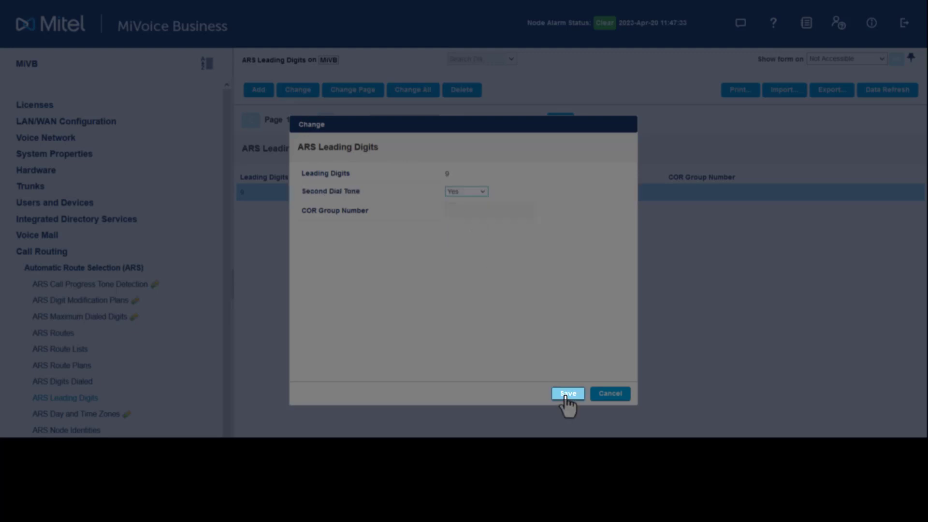
left_click(567, 394)
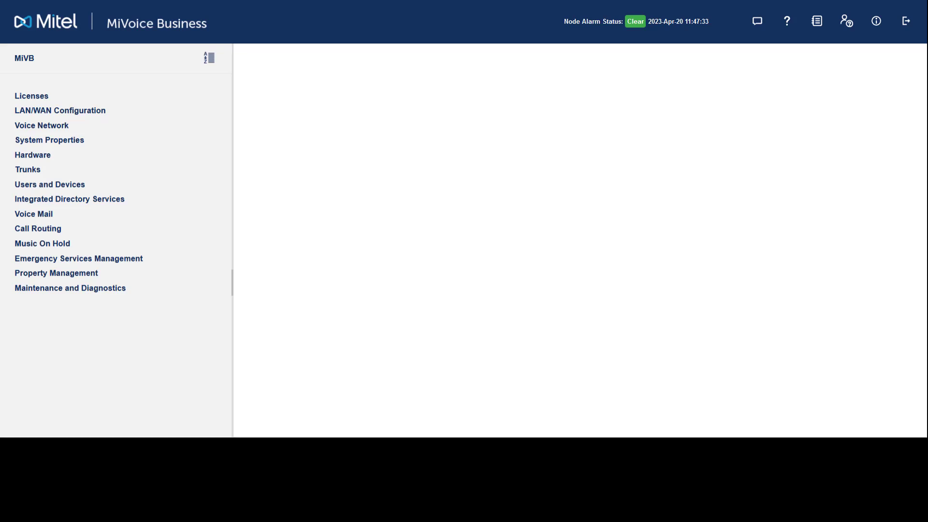
Step: In Maintenance Commands, run DGT TRACE on a 9-prefixed test number, confirm it reaches Route 1, then clear
left_click(31, 294)
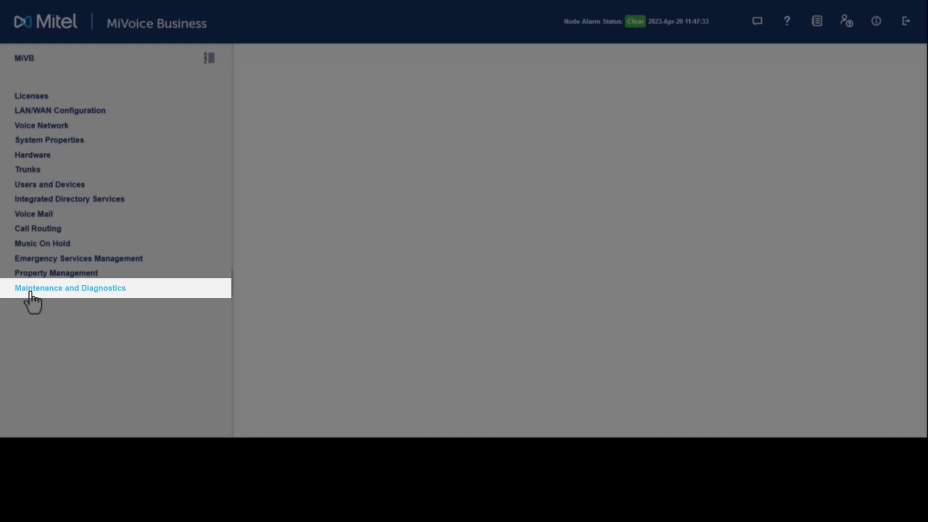
left_click(7, 434)
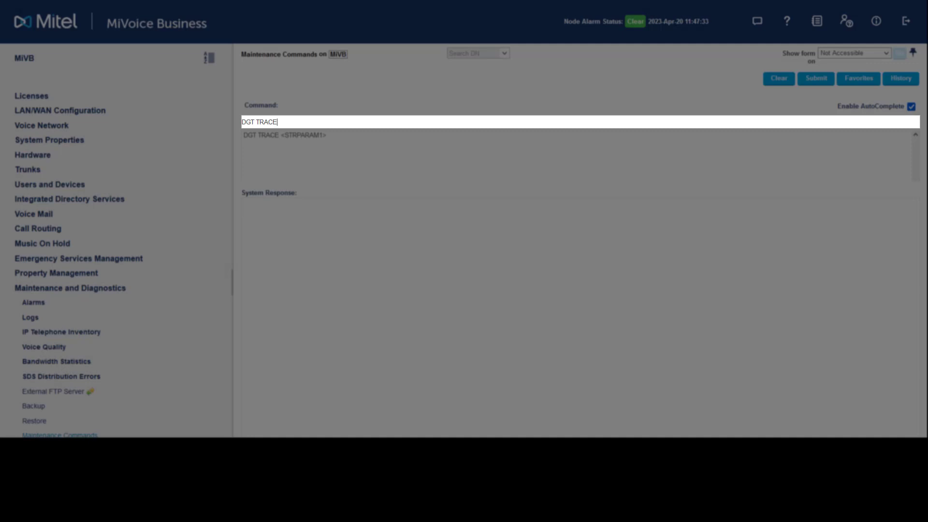
left_click(813, 83)
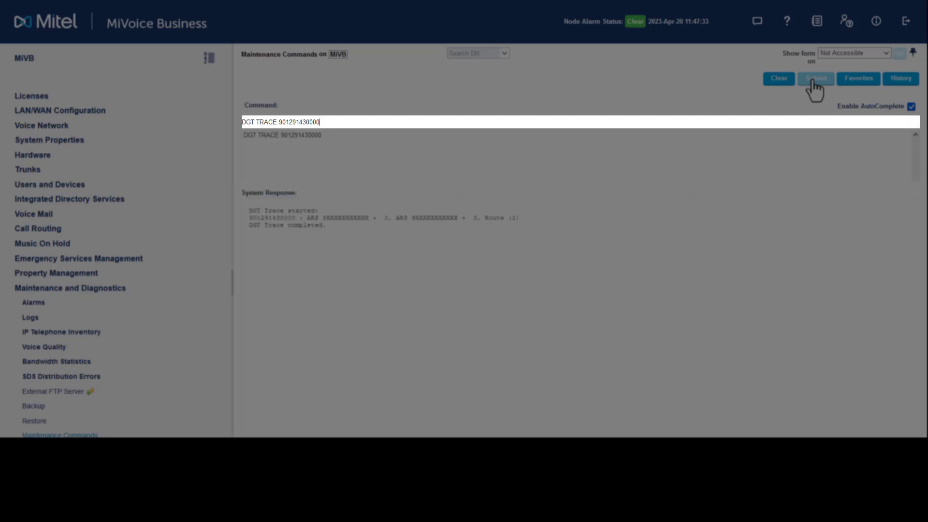
left_click(779, 80)
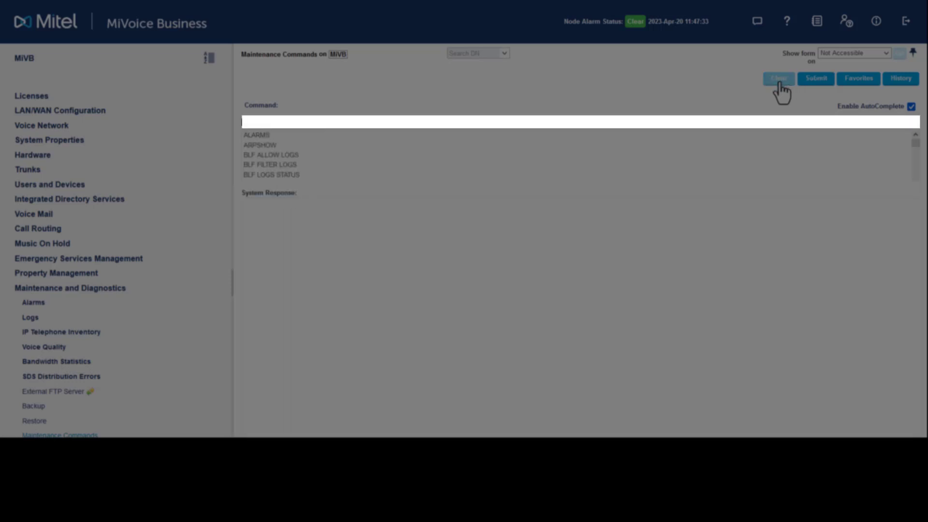
Step: Run LOGSYS READ SMDR ALL to show the single logged test call
type("LOGSYS READ SMDR ALL")
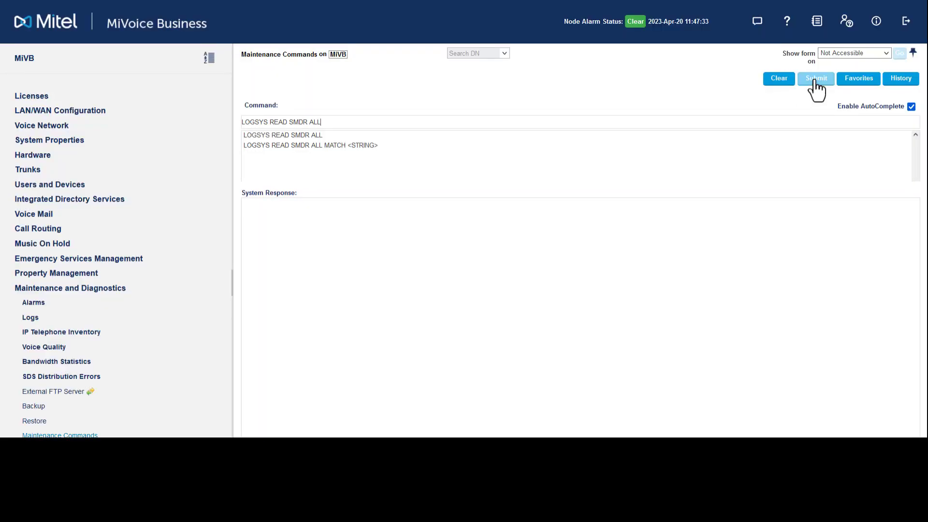
left_click(815, 80)
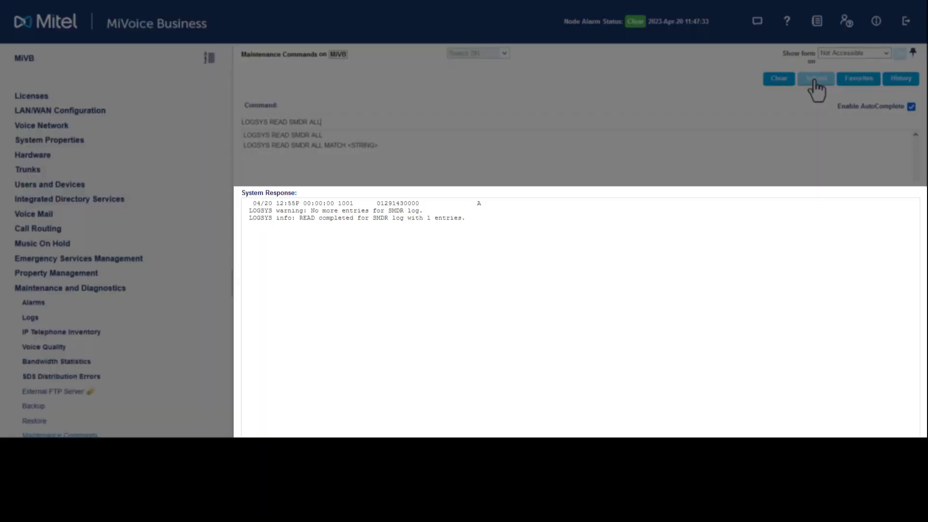